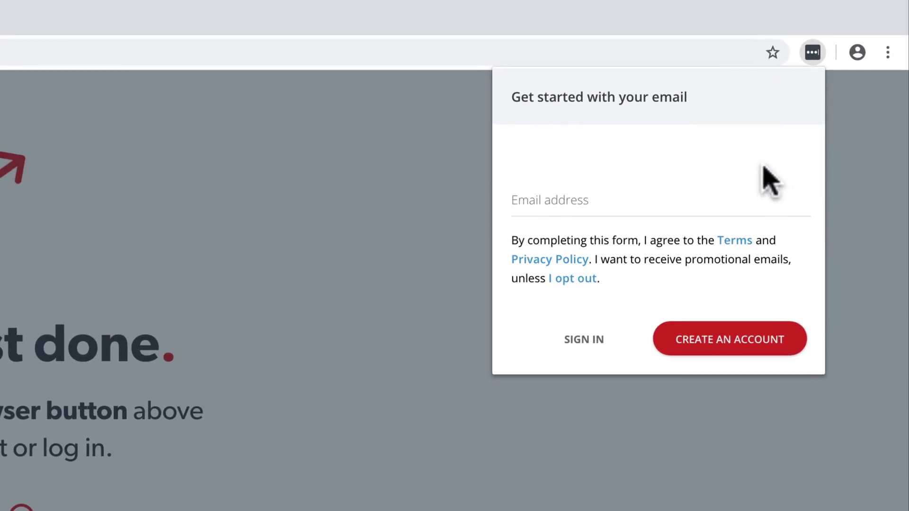
Enter the account email and create the new LastPass account
click(723, 353)
click(562, 206)
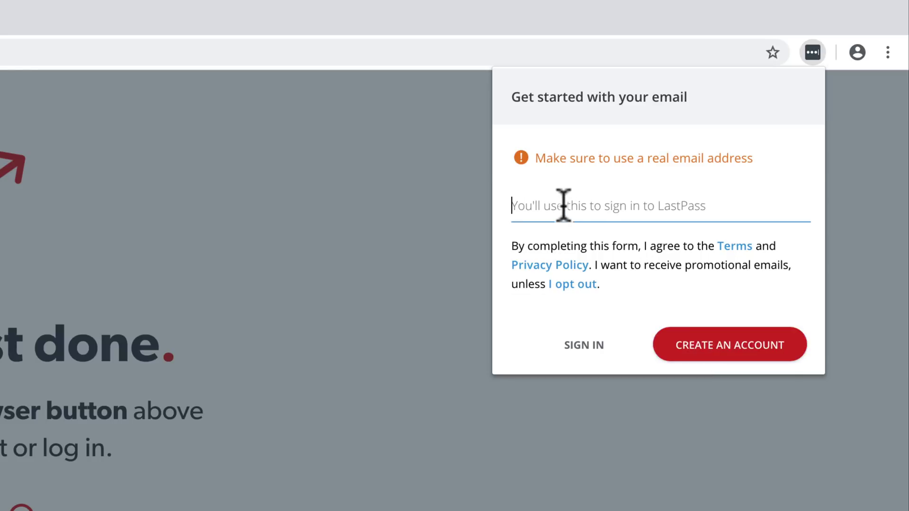
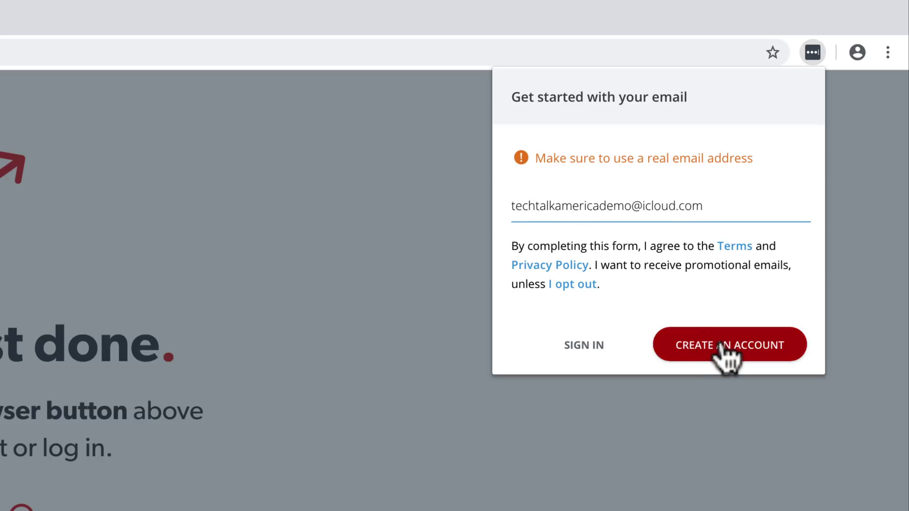
click(721, 347)
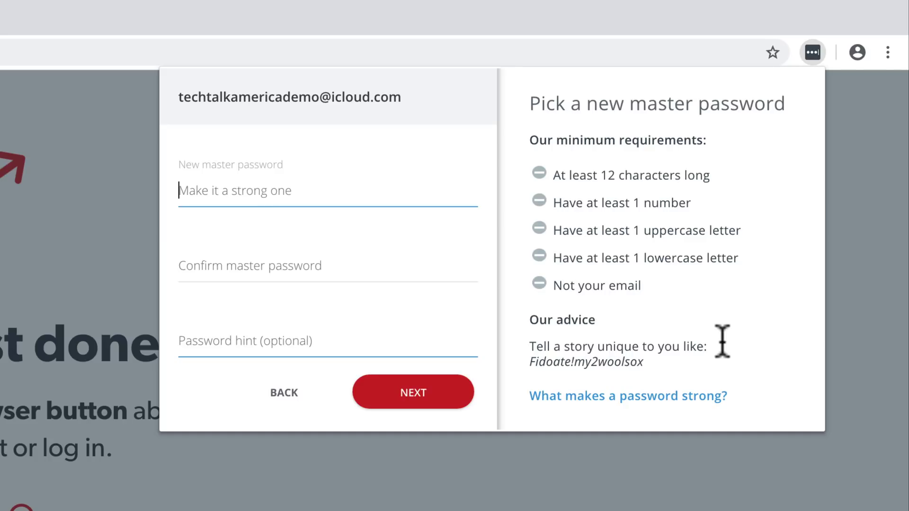
text(*************)
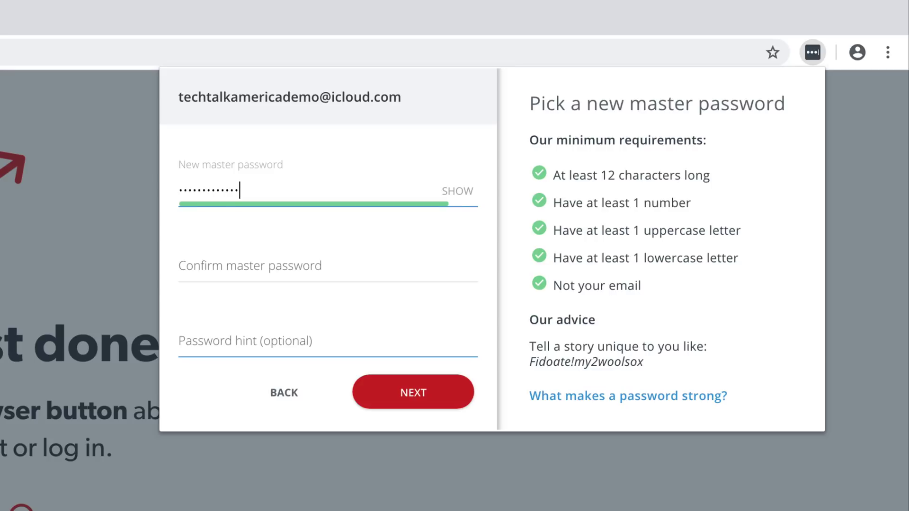
Set the master password, confirm it with a matching entry, and move to the hint field
key(Tab)
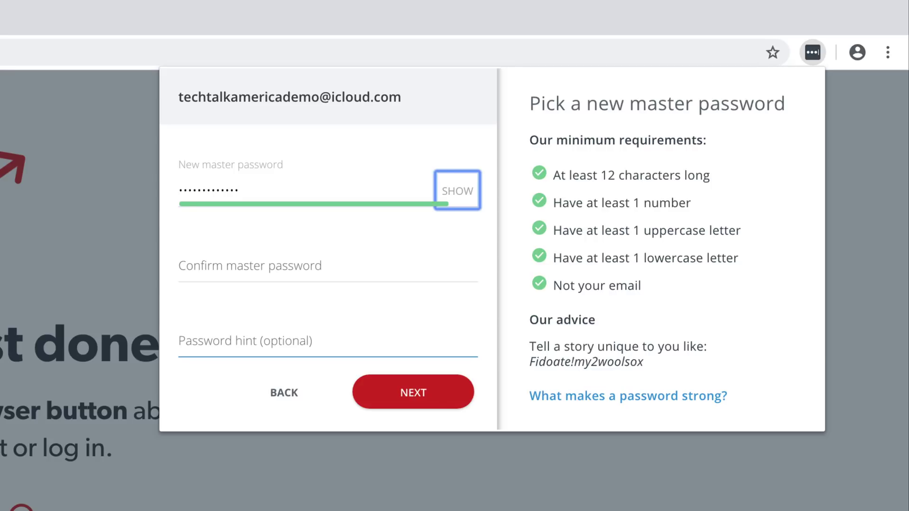
key(Tab)
text(****)
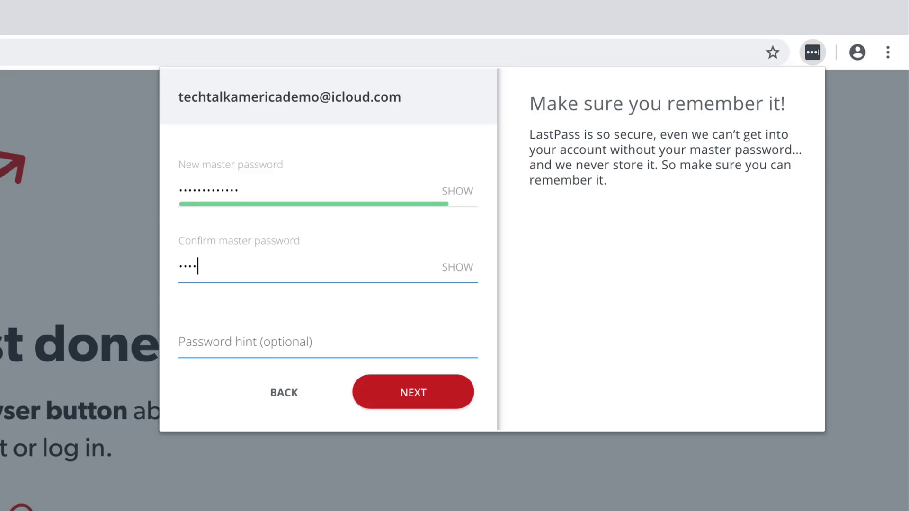
text(*********)
key(Tab)
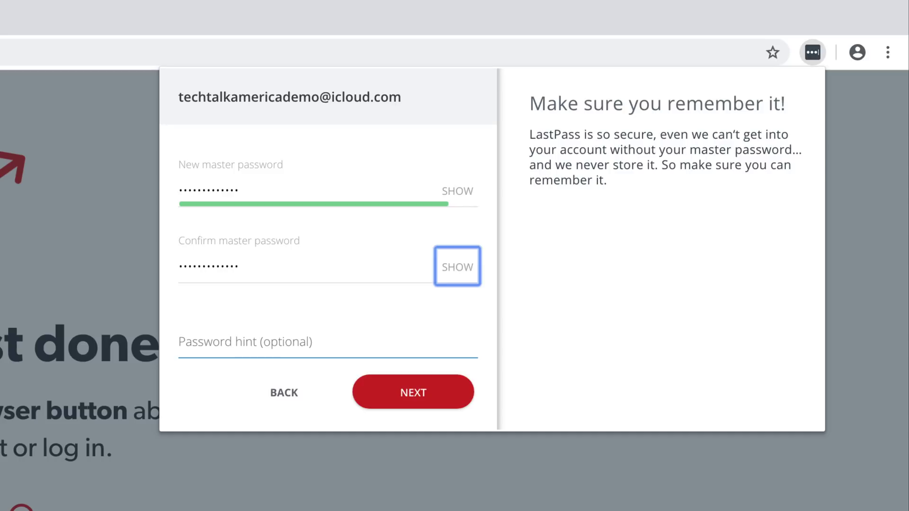
key(Tab)
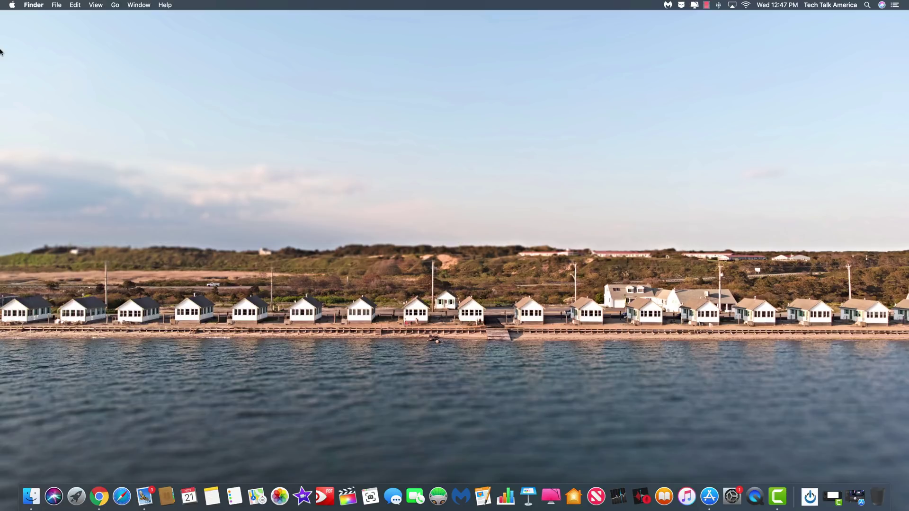
Launch the App Store from the Apple menu and search it for LastPass
click(11, 5)
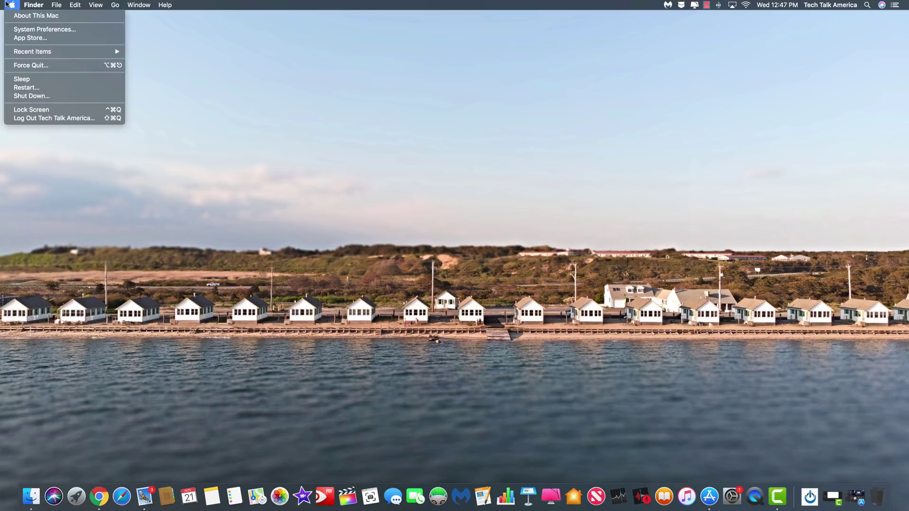
click(12, 41)
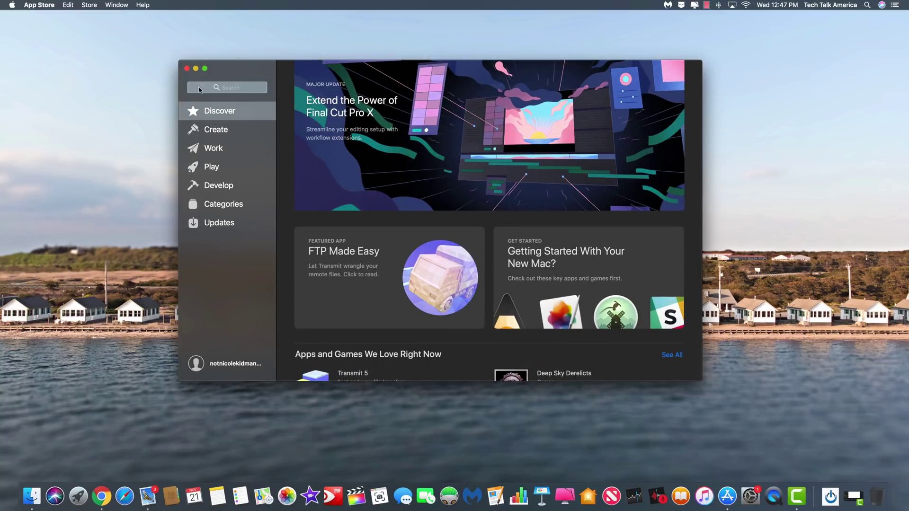
click(224, 87)
text(L)
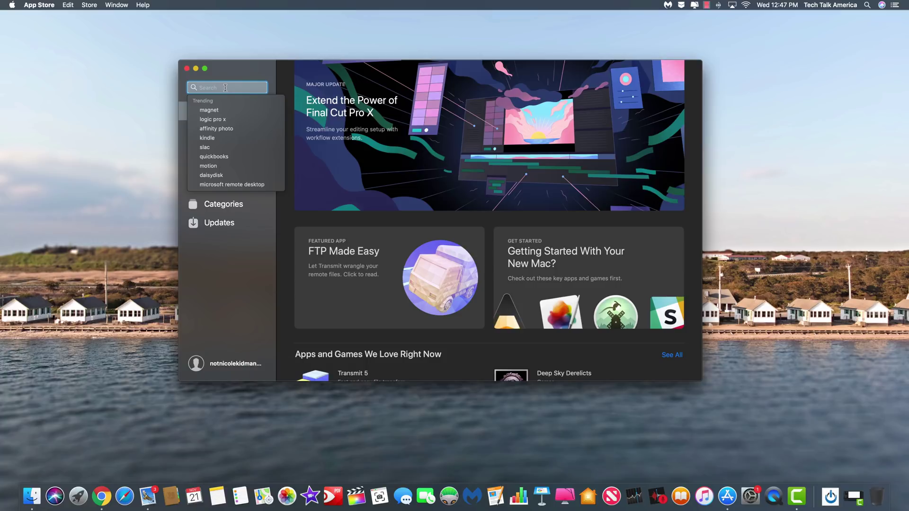
text(astPass)
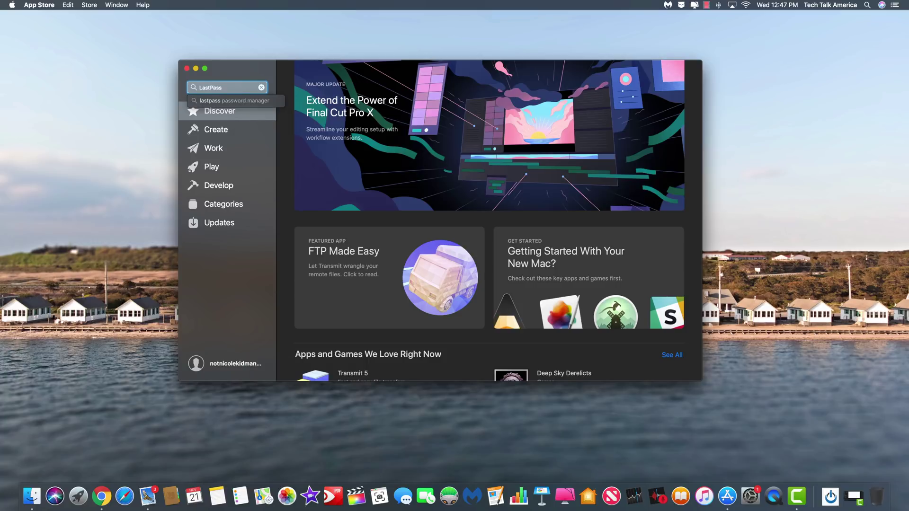
key(Return)
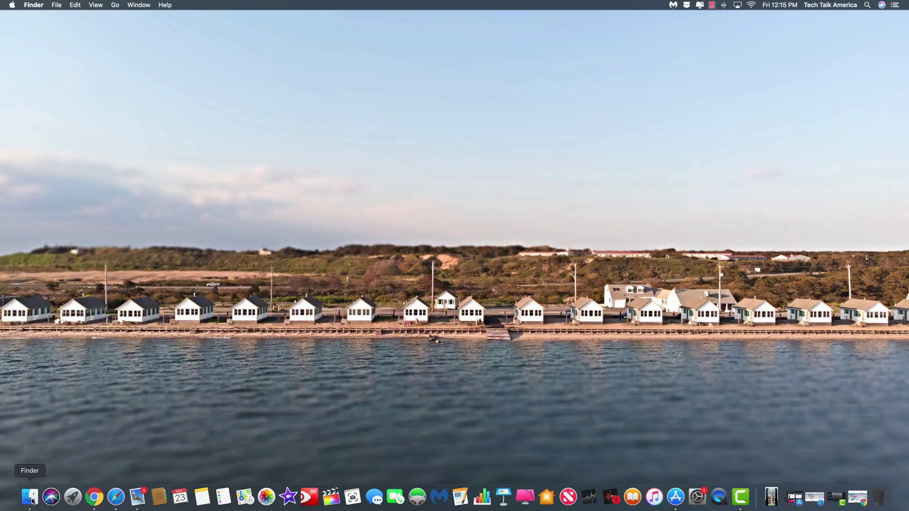
Pin the LastPass app from Applications to the Dock and launch it
click(32, 500)
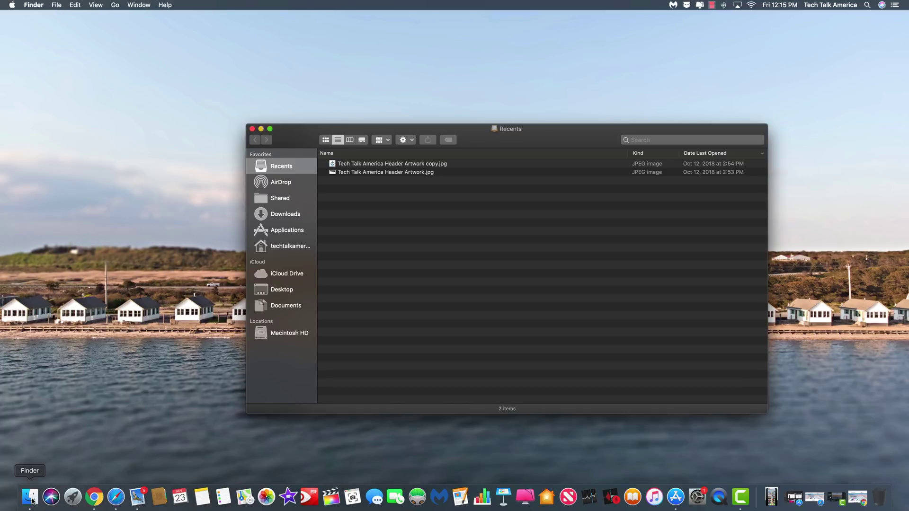
click(287, 230)
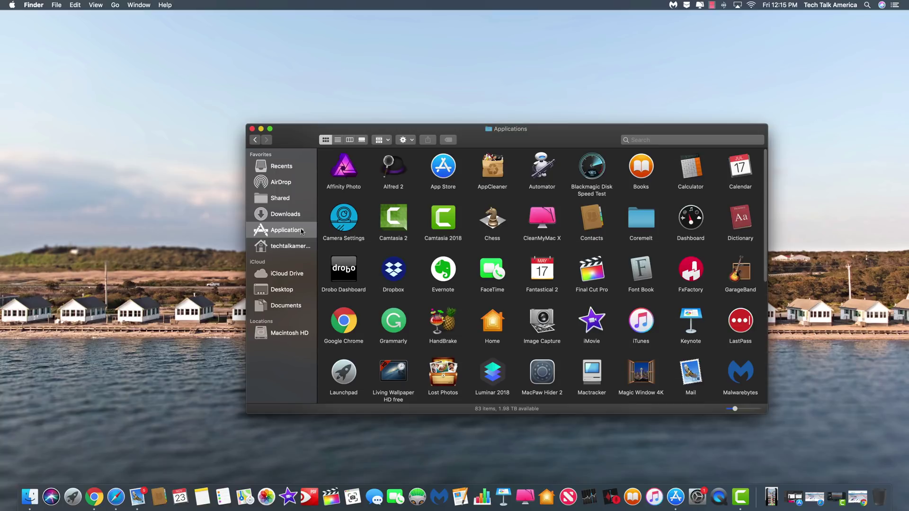
click(743, 321)
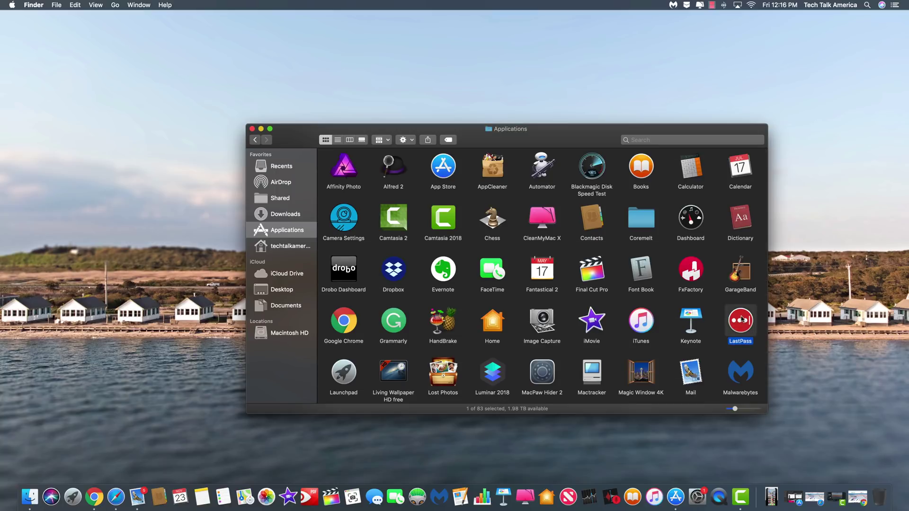
mouse_move(743, 321)
mouse_down()
mouse_move(521, 476)
mouse_move(450, 498)
mouse_up()
key(super+w)
click(450, 497)
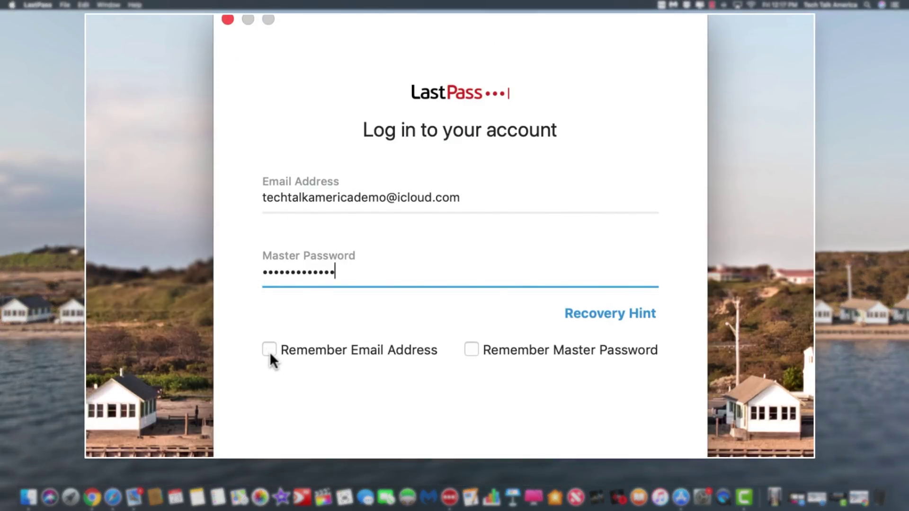
Have the login window remember both the email address and the master password
click(271, 350)
click(469, 349)
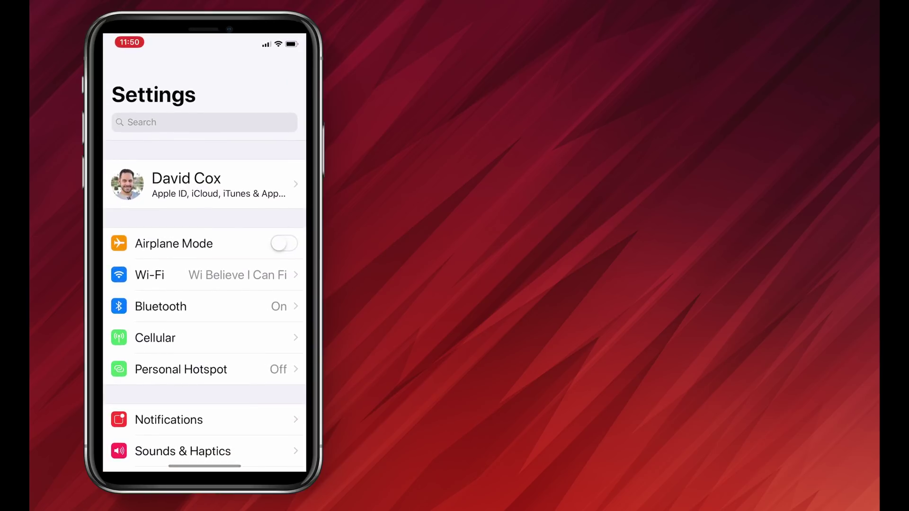
scroll(205, 292, down, 5)
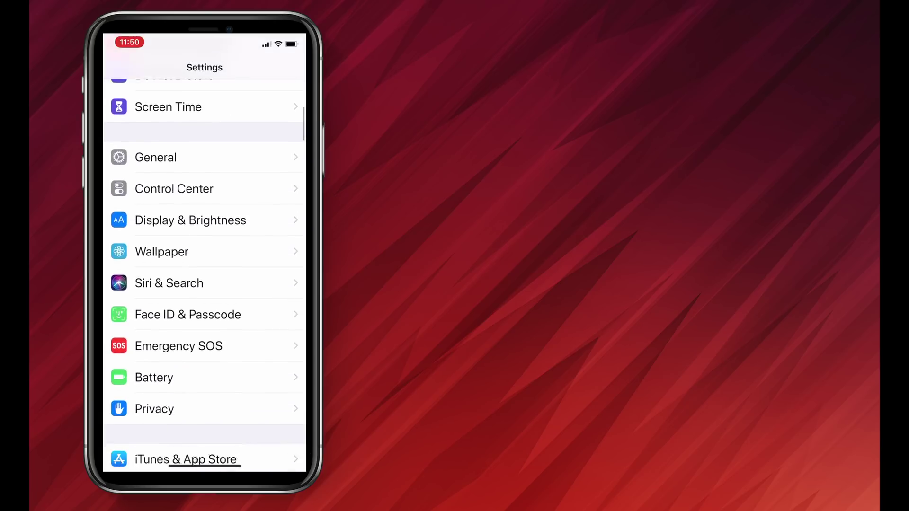
scroll(205, 275, down, 1)
scroll(205, 275, down, 5)
scroll(205, 275, down, 2)
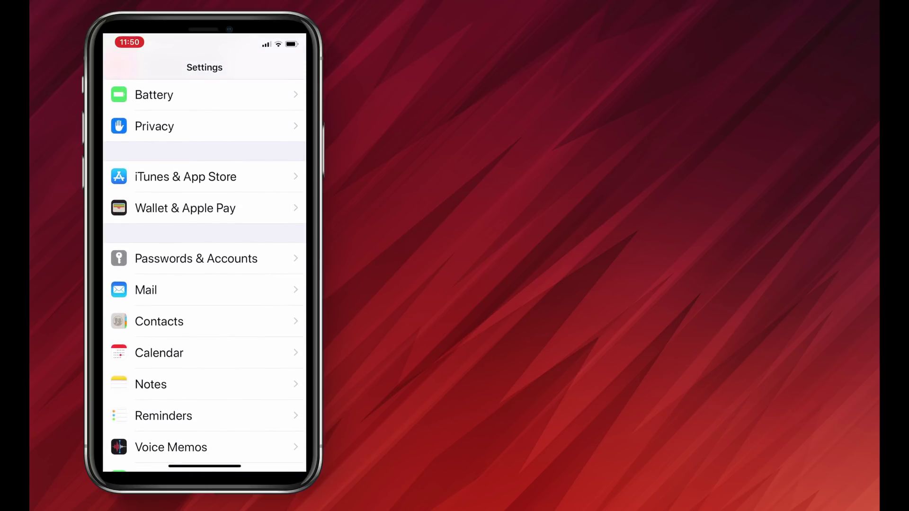
Go into Passwords & Accounts and then AutoFill Passwords in iOS Settings
click(205, 259)
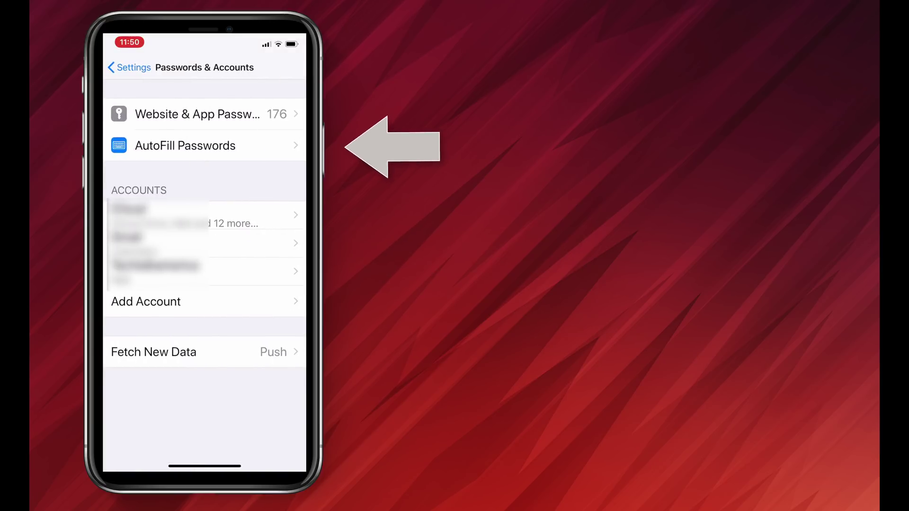
click(204, 146)
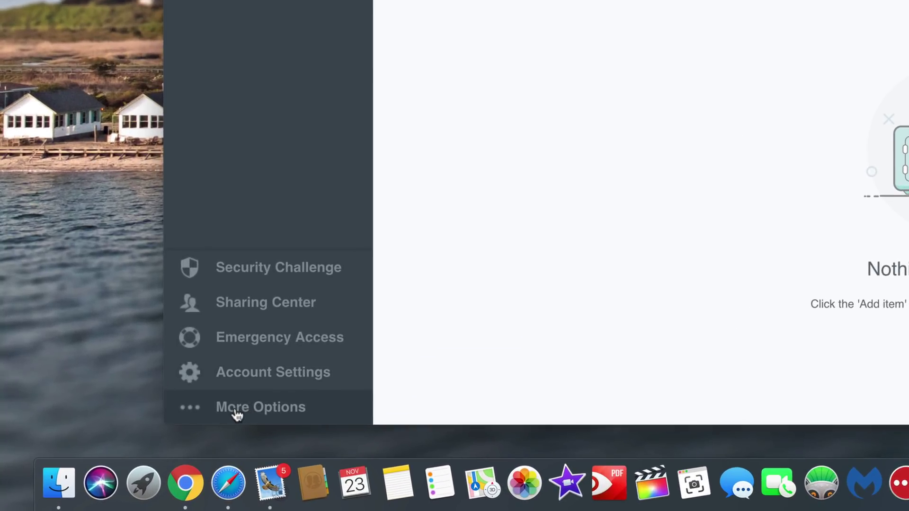
Reach the vault import page via More Options > Advanced and choose Generic CSV File as the source
click(228, 416)
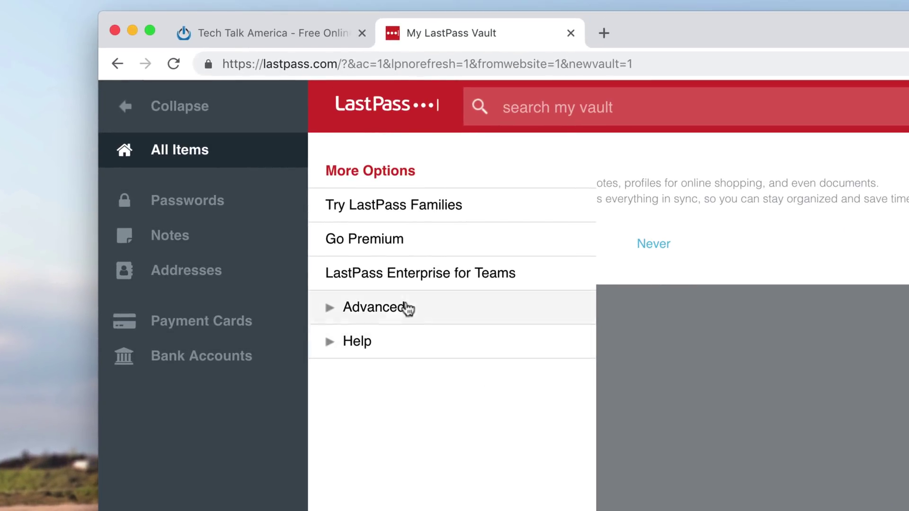
click(368, 313)
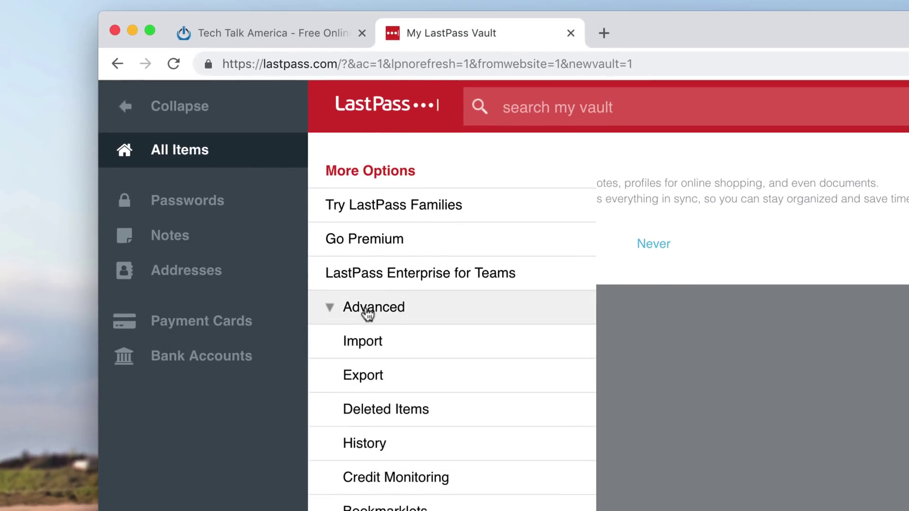
click(391, 344)
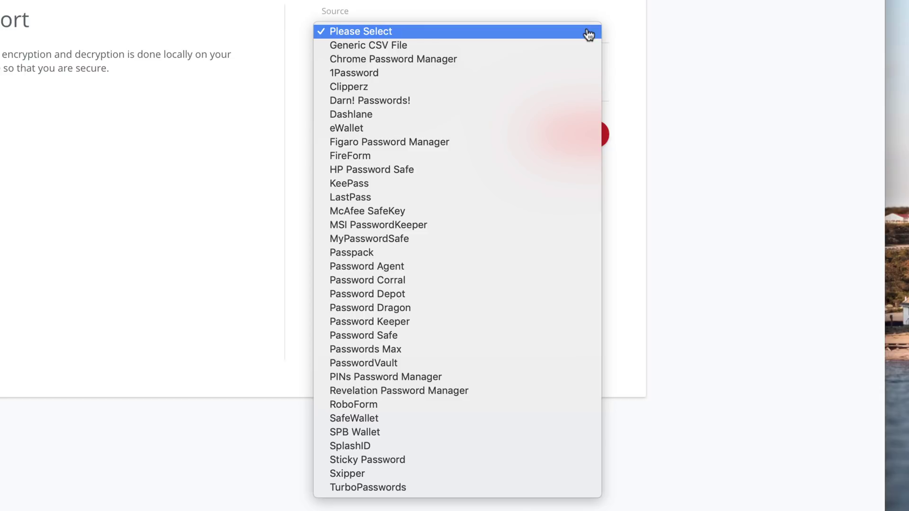
click(572, 45)
click(569, 41)
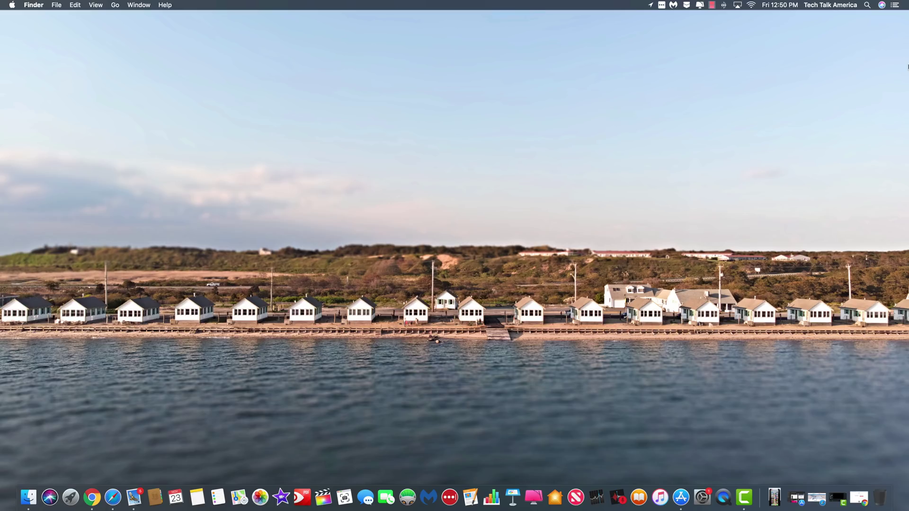
Sign in to Social Print Studio and add the socialprintstudio.com login to LastPass
click(856, 499)
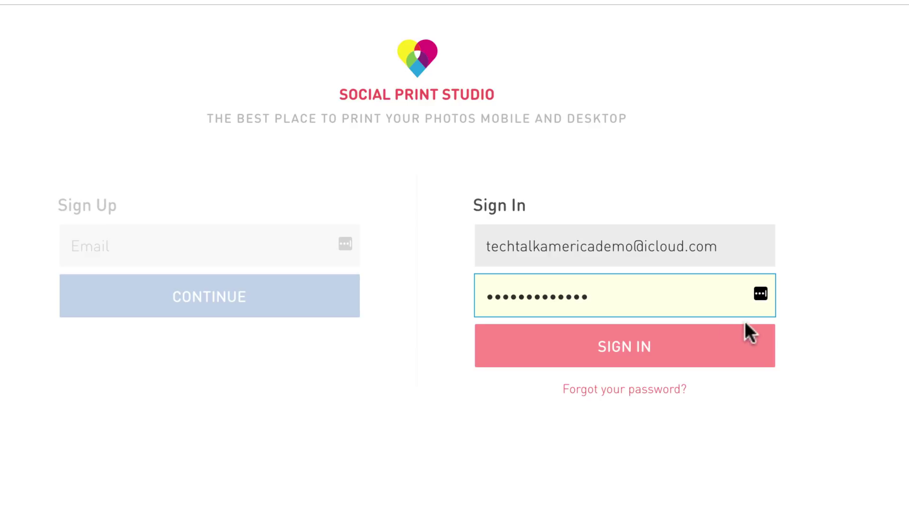
click(761, 295)
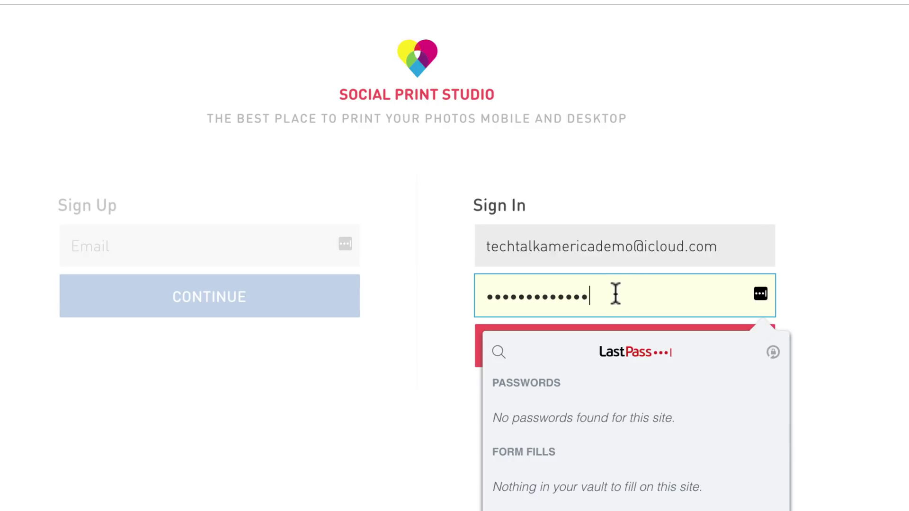
click(419, 398)
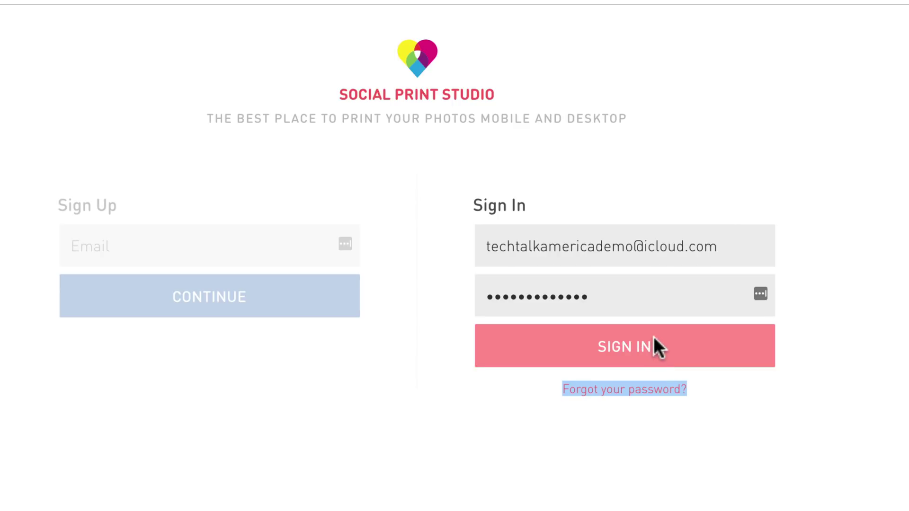
click(621, 346)
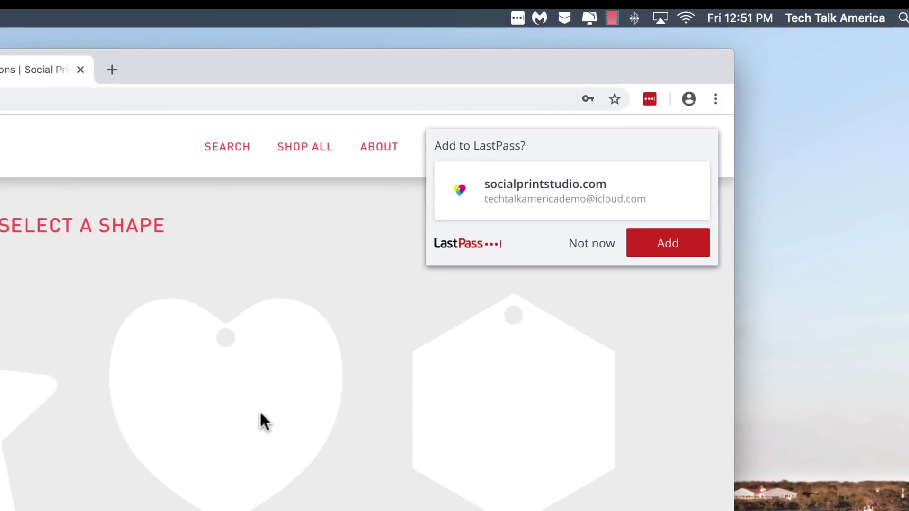
click(670, 242)
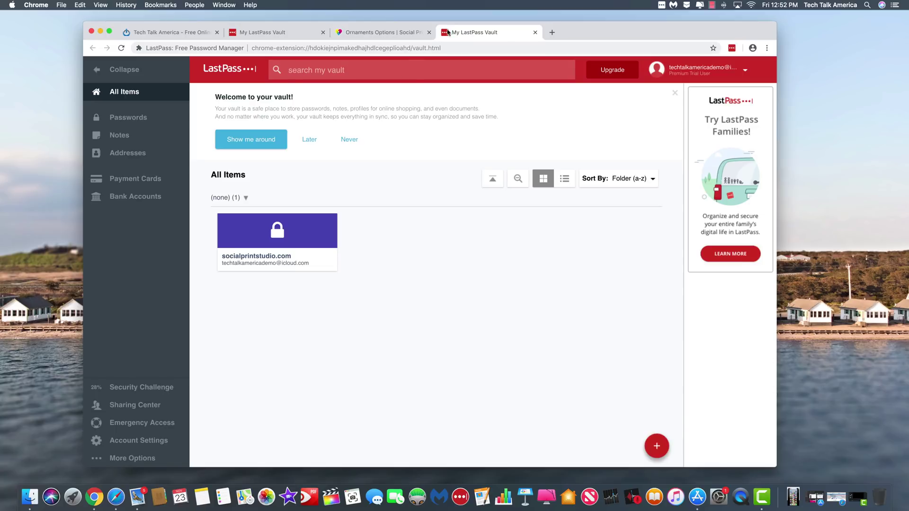
On the change-password form, fill the current password from the saved socialprintstudio.com login
click(382, 35)
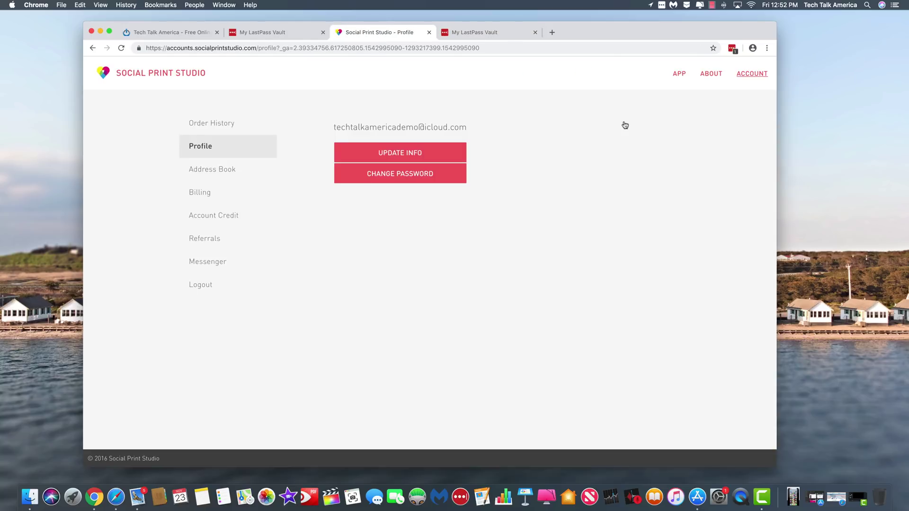
click(392, 177)
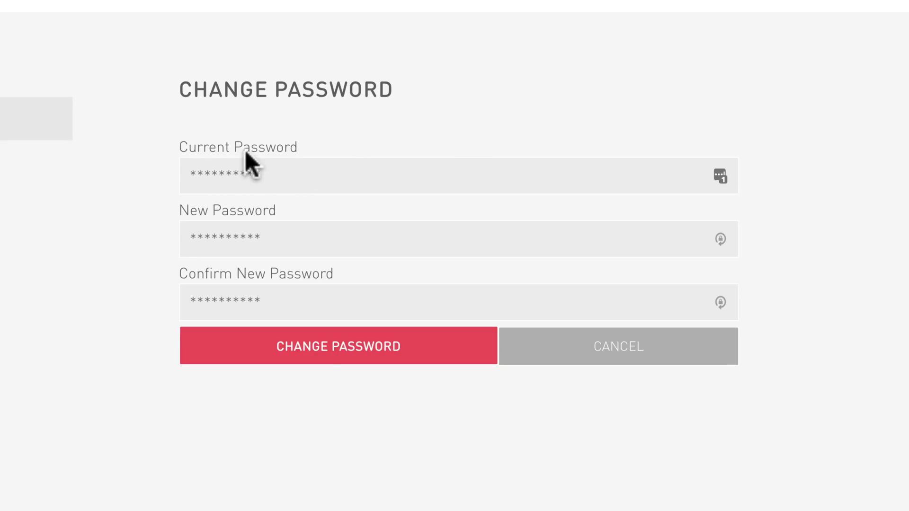
click(721, 177)
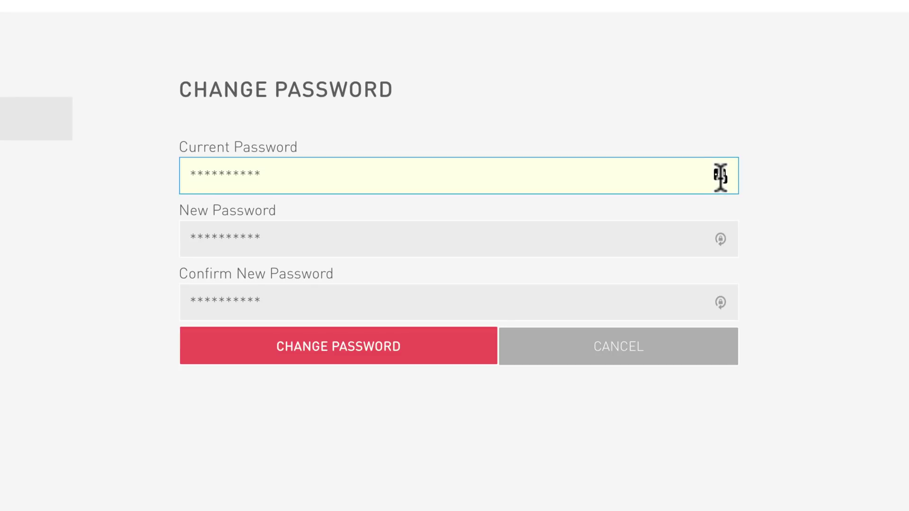
click(722, 180)
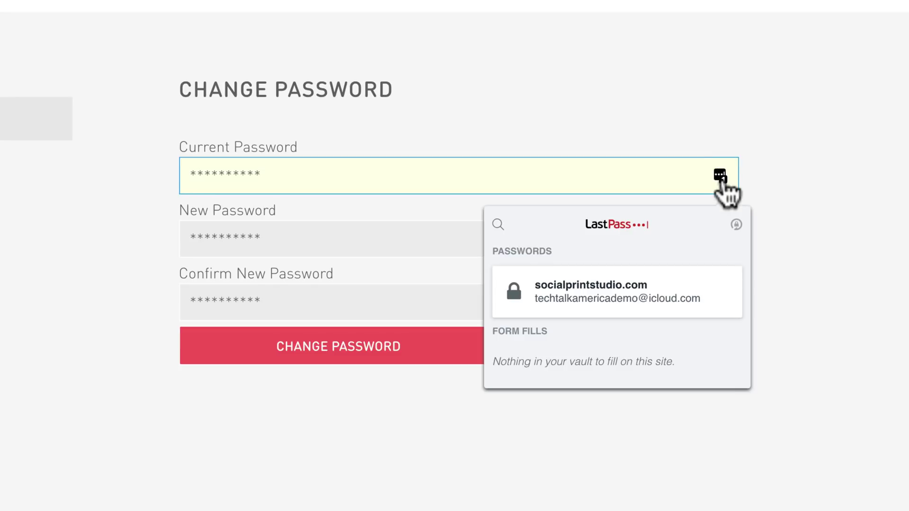
mouse_move(589, 291)
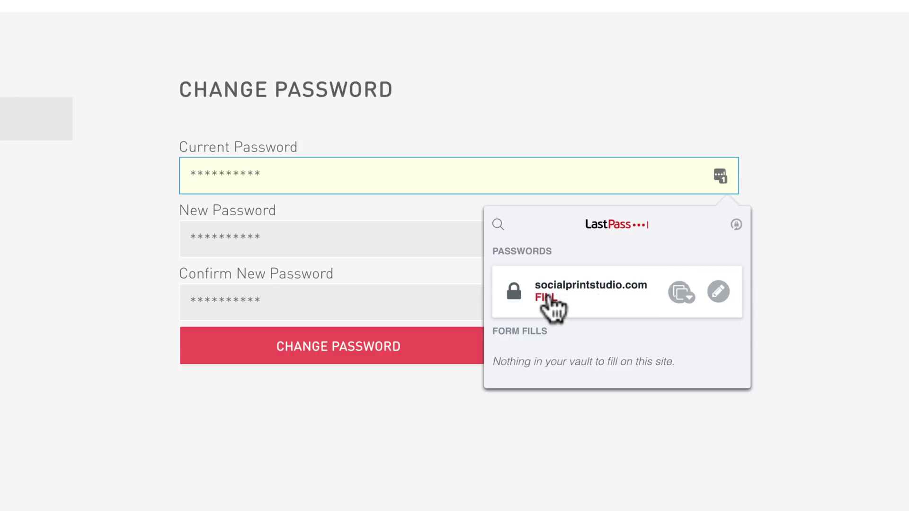
click(553, 302)
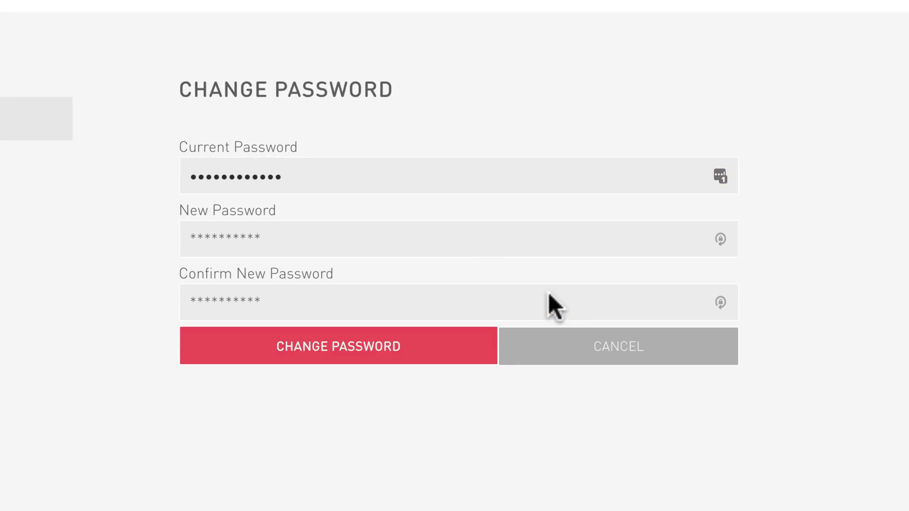
click(258, 238)
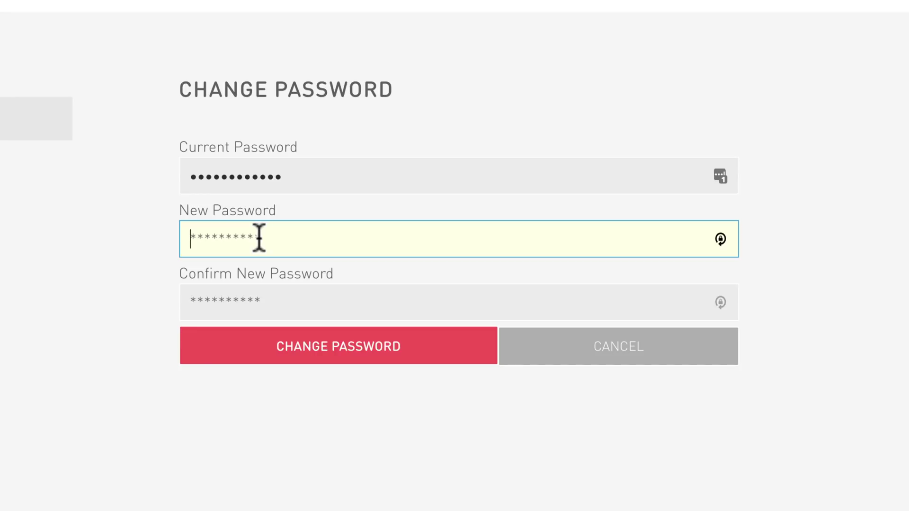
Generate a secure password into both new-password fields and submit the password change
right_click(259, 237)
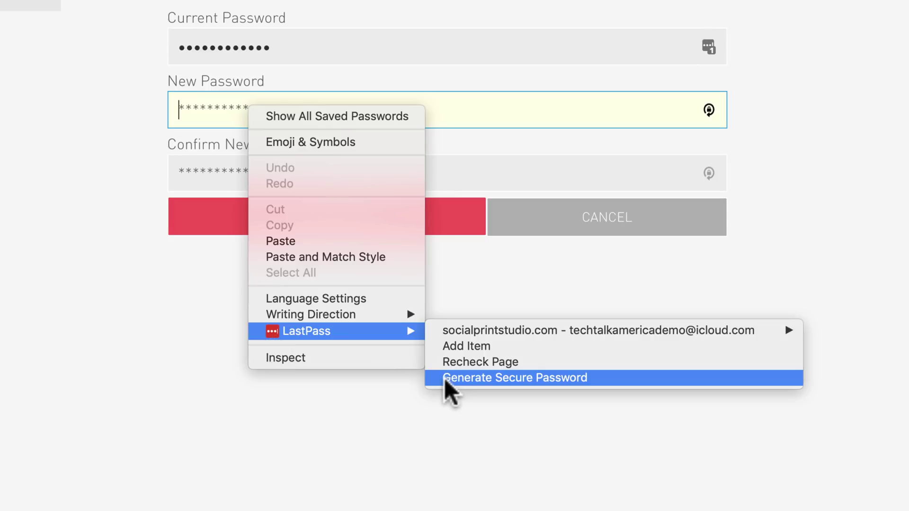
click(577, 377)
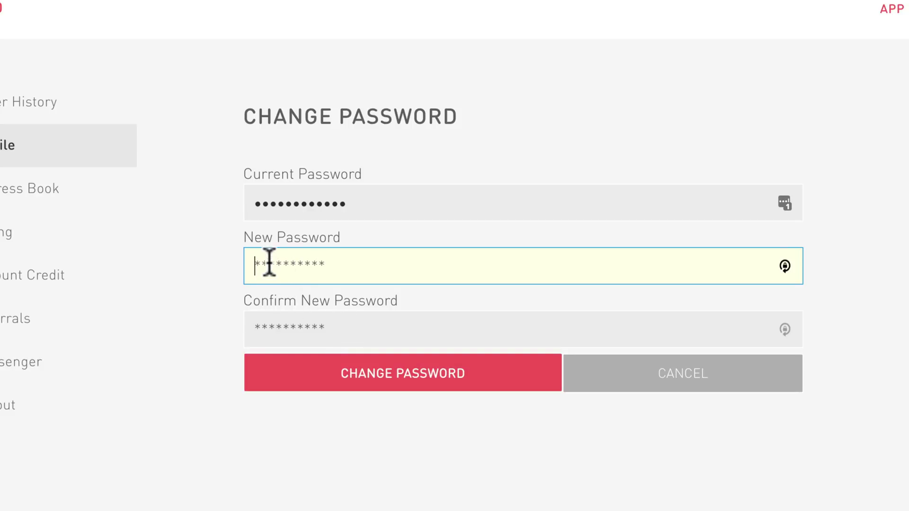
click(274, 328)
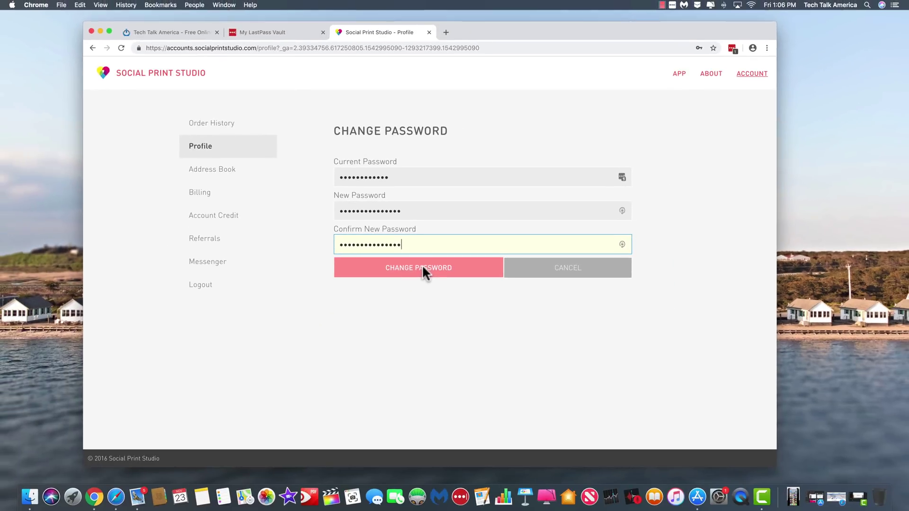
click(422, 267)
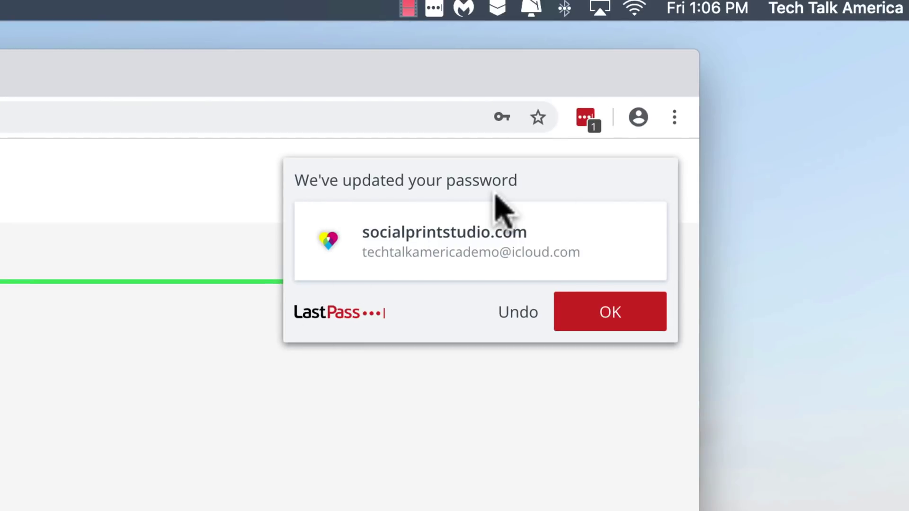
Accept the saved password update and go to Emergency Access in the vault
click(616, 323)
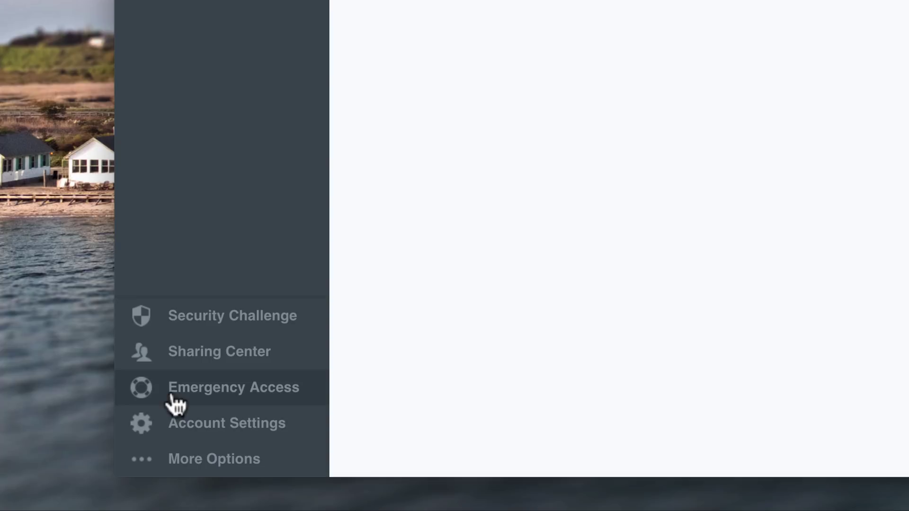
click(273, 397)
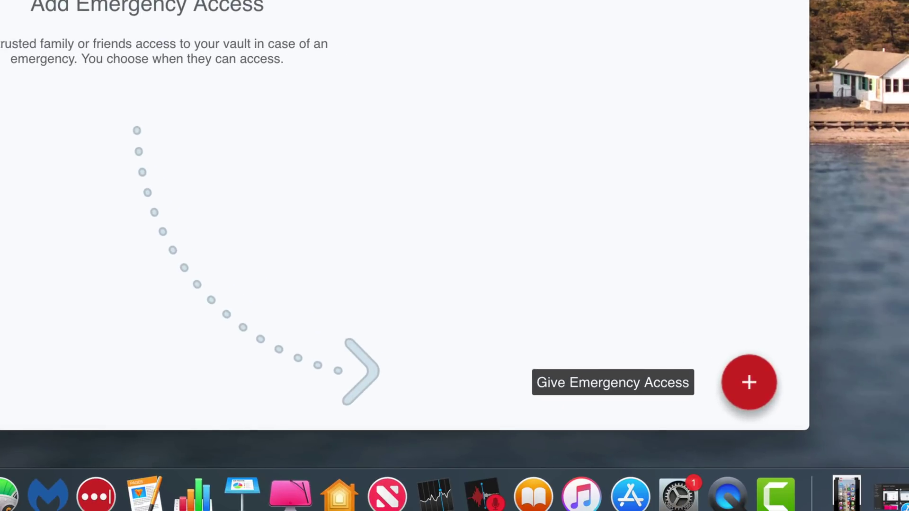
Enter the trusted contact's email for emergency access and review the 48-hour wait time choices
click(766, 399)
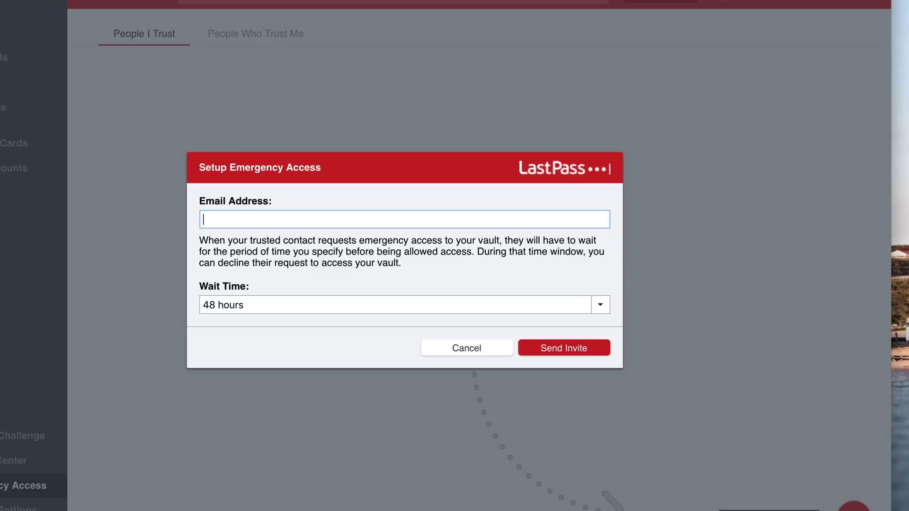
click(264, 304)
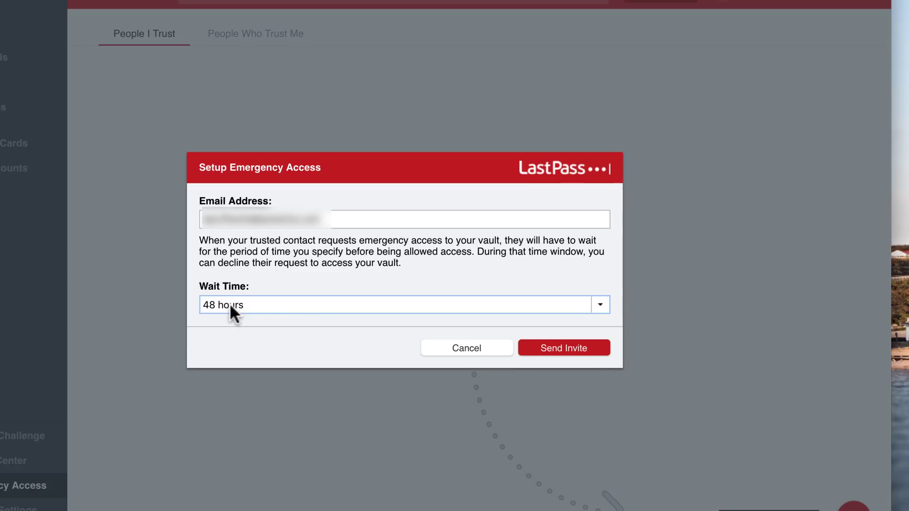
click(230, 303)
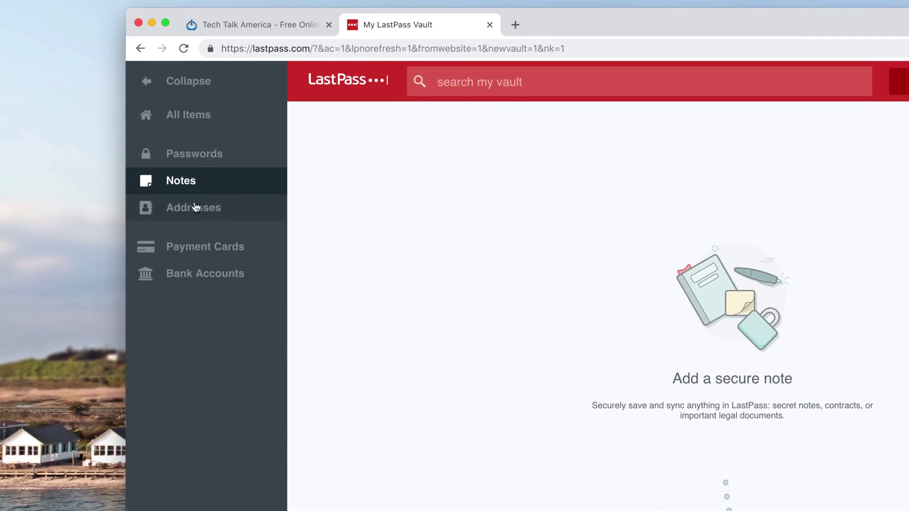
Preview the blank Add address form, then show the Payment Cards section with the saved VISA card
click(197, 207)
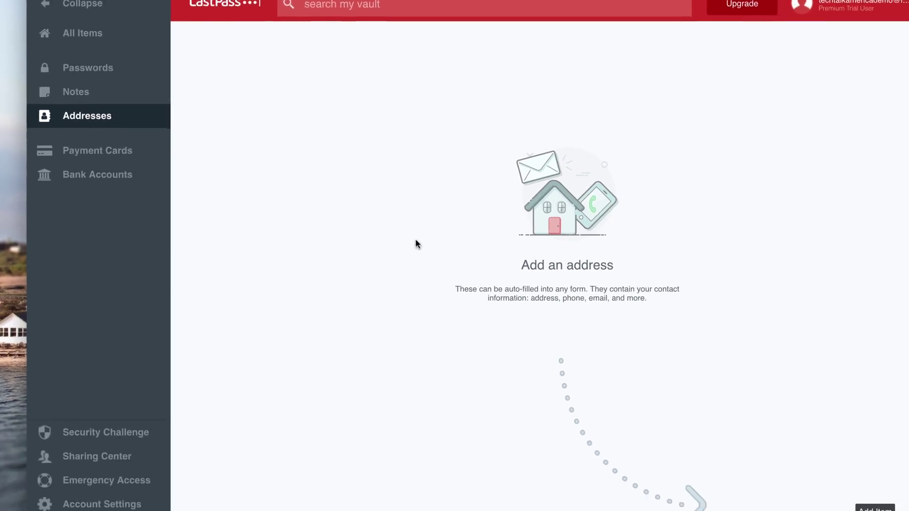
click(876, 477)
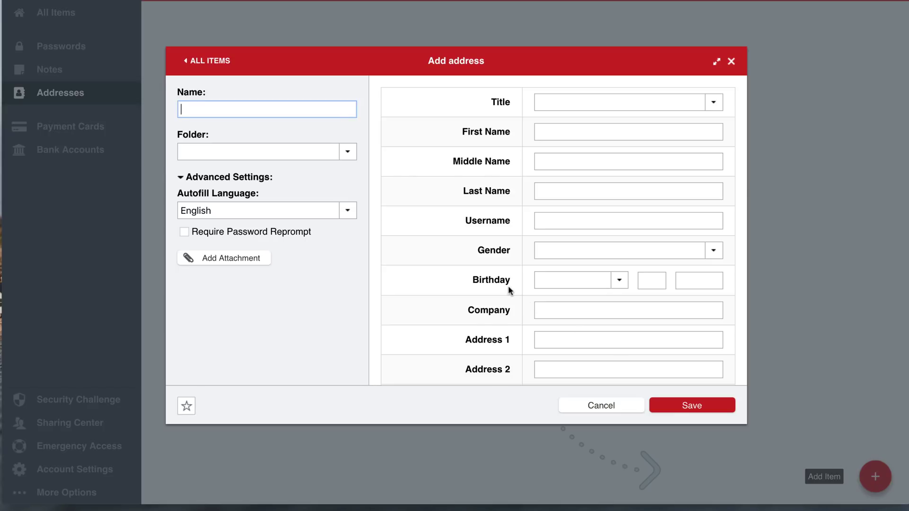
scroll(507, 286, down, 7)
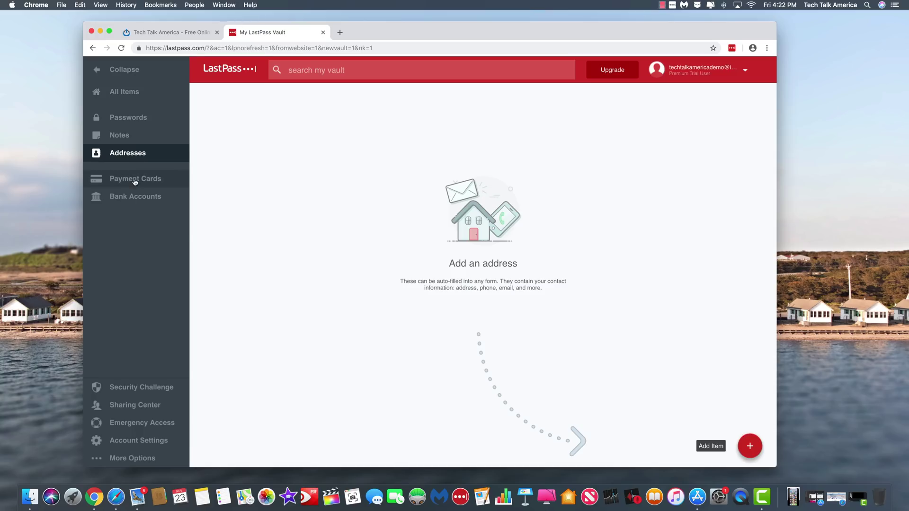
click(134, 183)
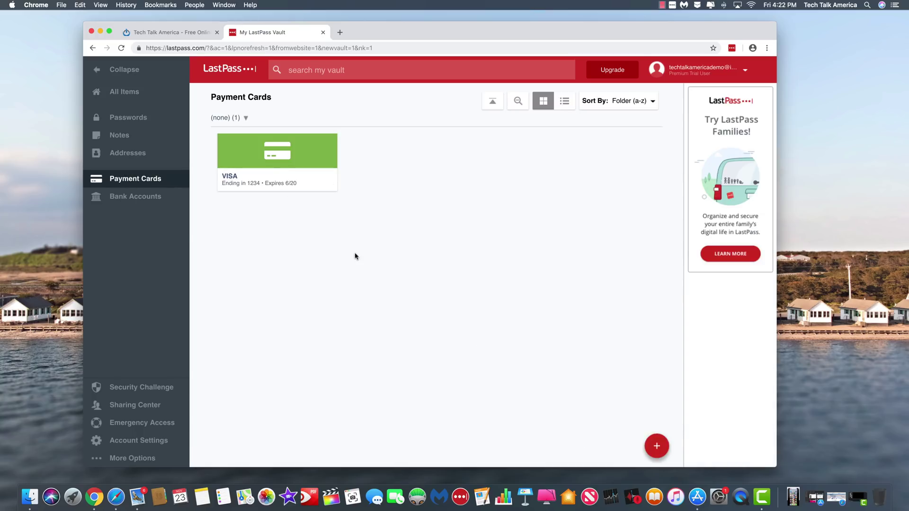
click(656, 444)
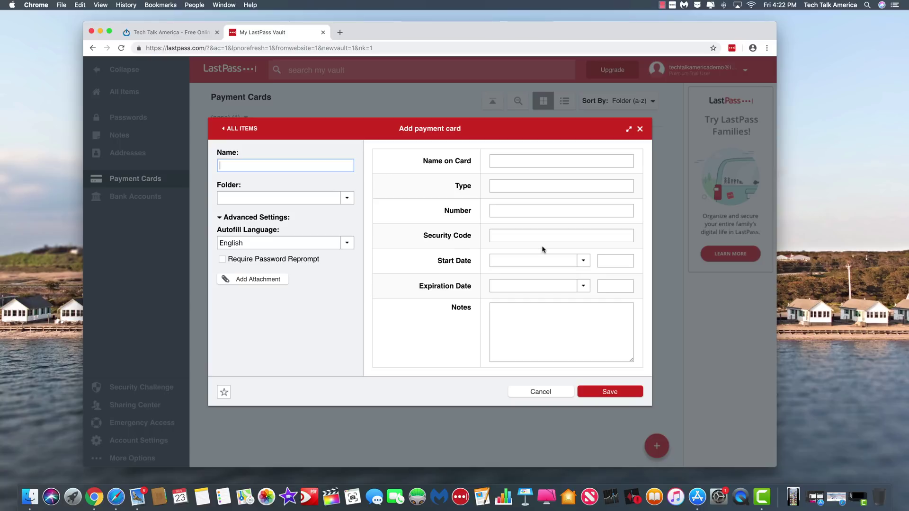
click(454, 308)
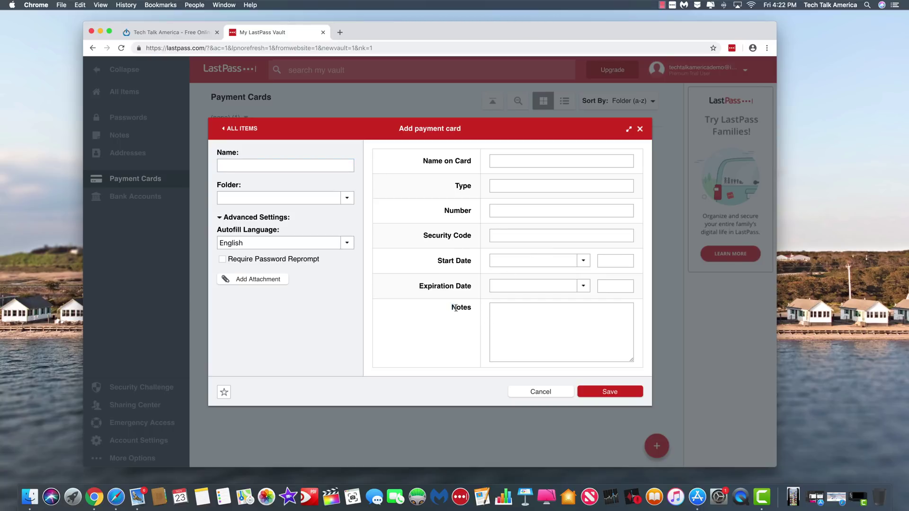
click(512, 304)
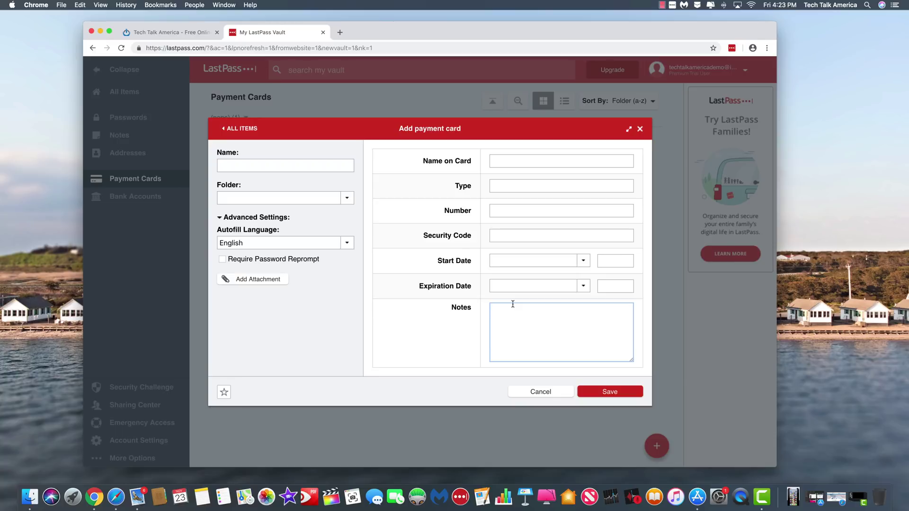
click(534, 391)
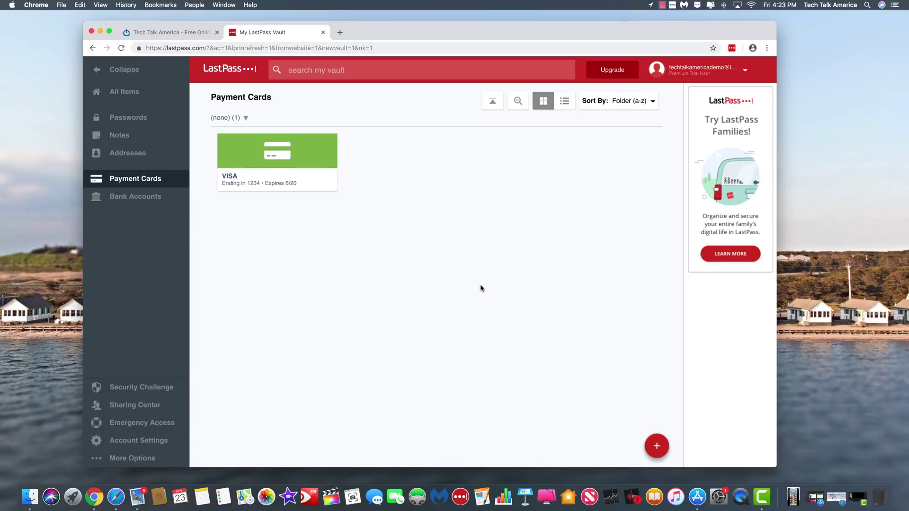
Show the Bank Accounts section and bring up the blank Add bank account form
click(135, 199)
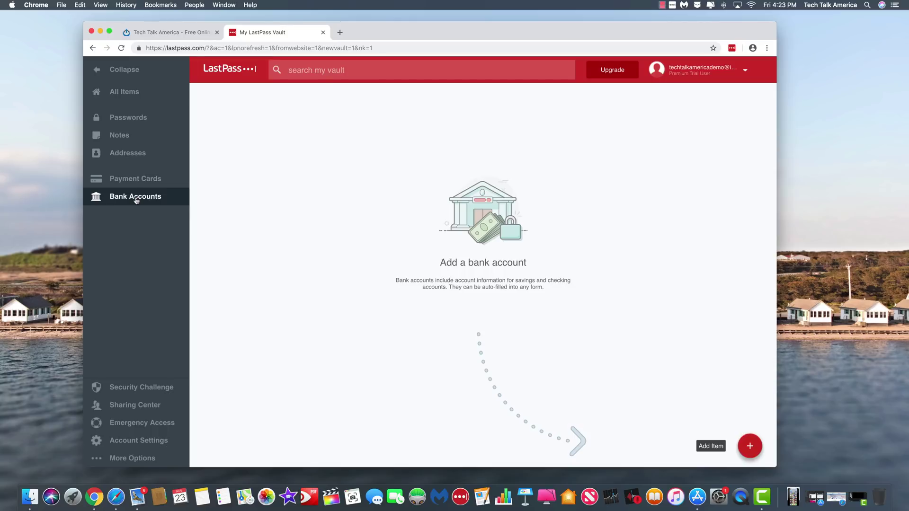
click(740, 448)
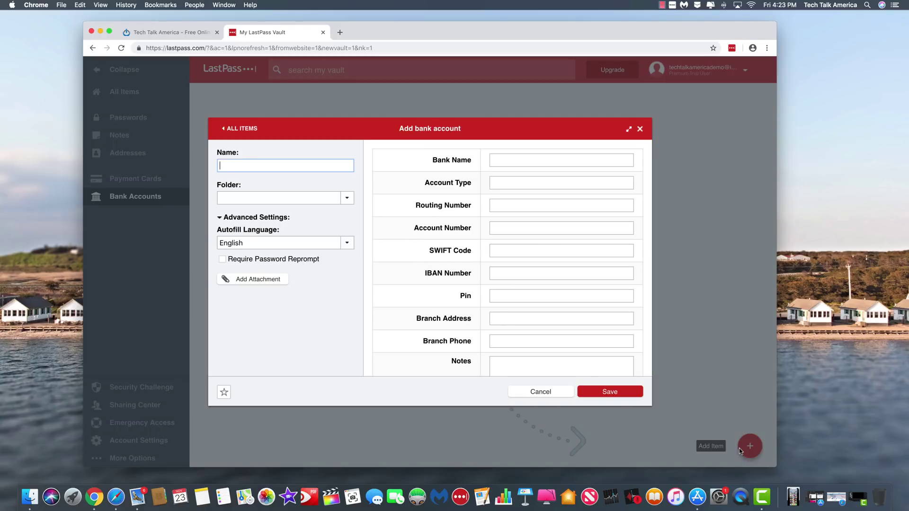
scroll(577, 327, down, 3)
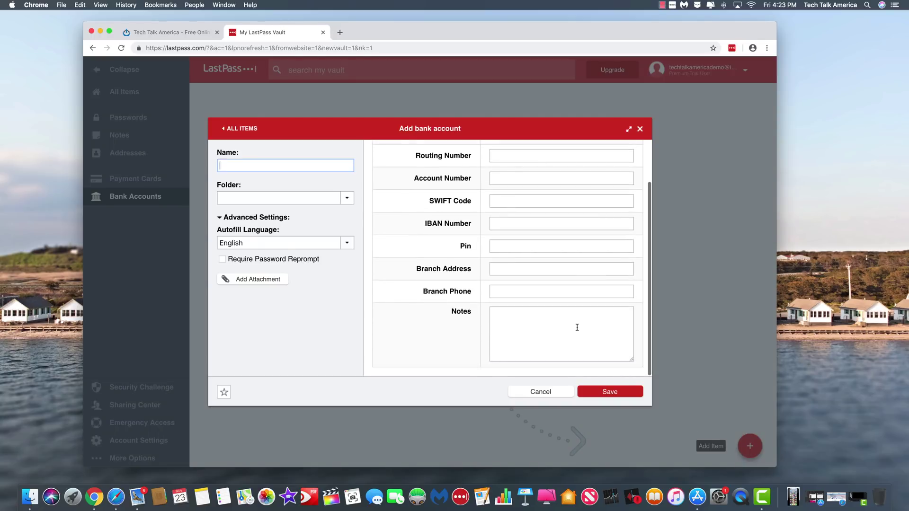
scroll(577, 327, up, 1)
scroll(576, 329, up, 2)
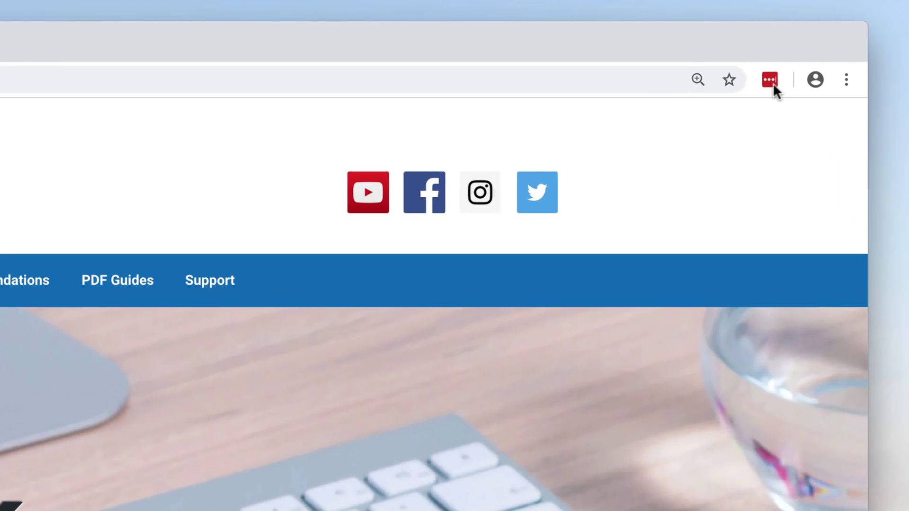
Show the LastPass extension menu's More Options submenu with its Print entry
click(770, 80)
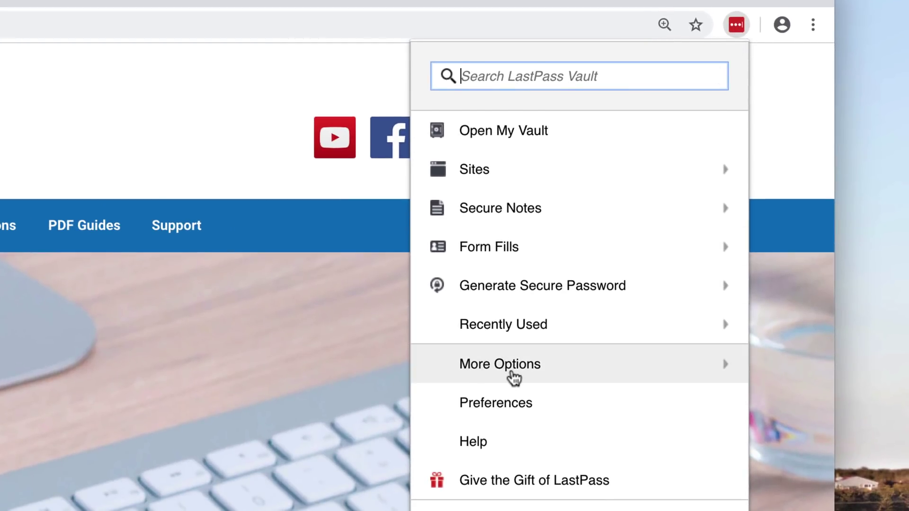
click(513, 378)
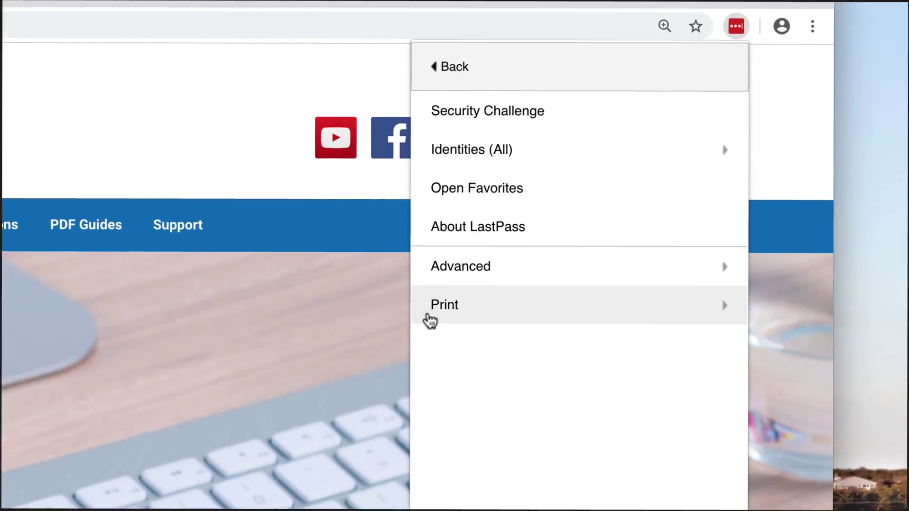